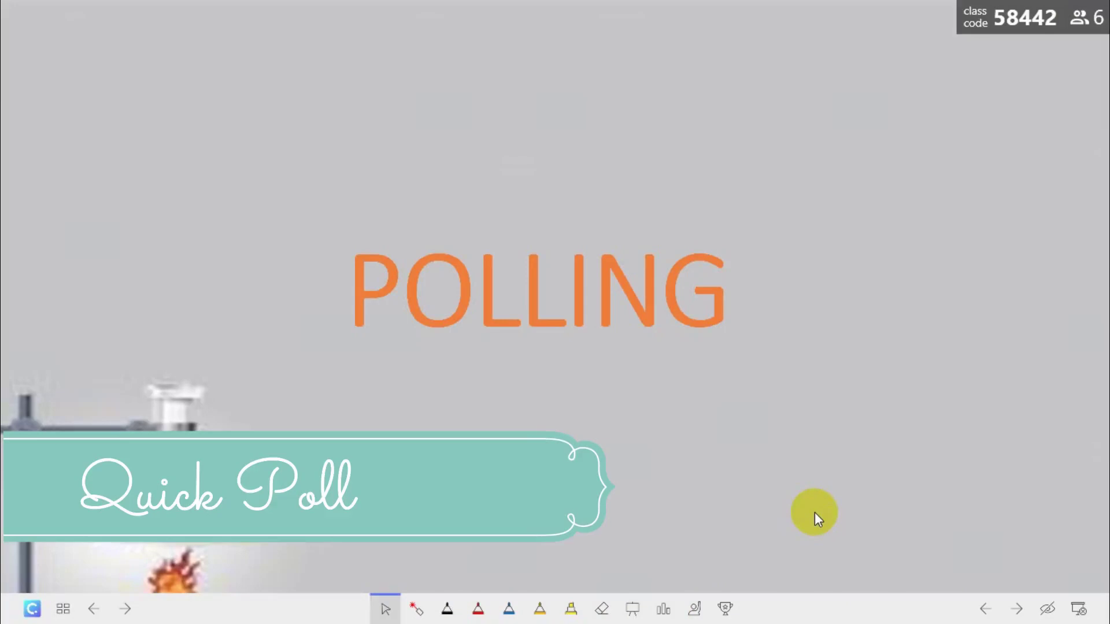
# Step: Advance to the slide about online learning media and start a Quick Poll with 4 options
pyautogui.click(814, 512)
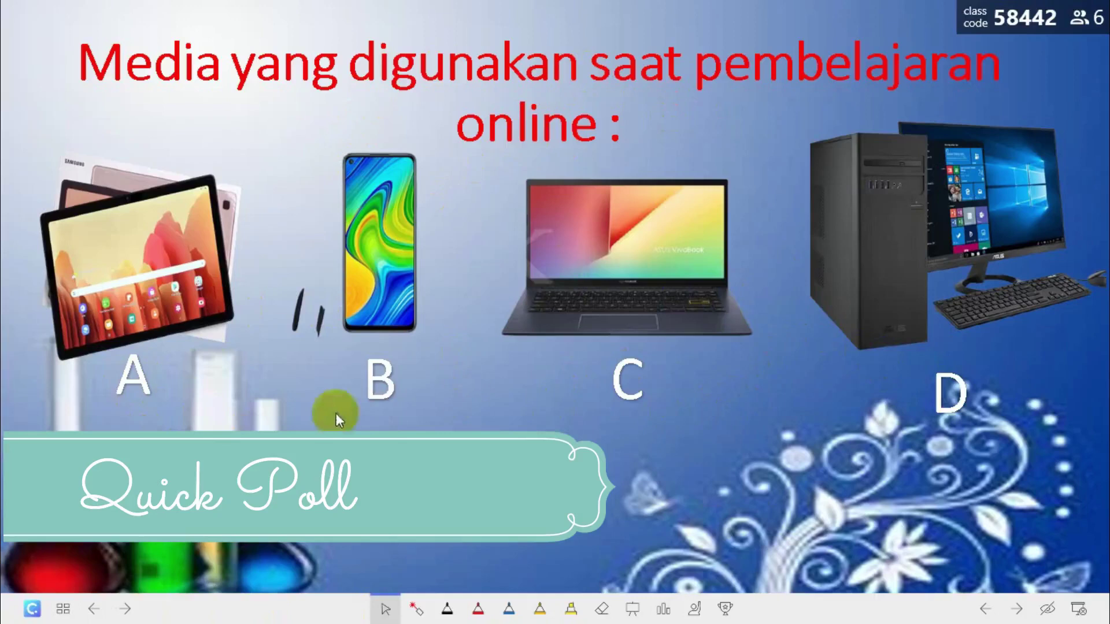
pyautogui.click(663, 612)
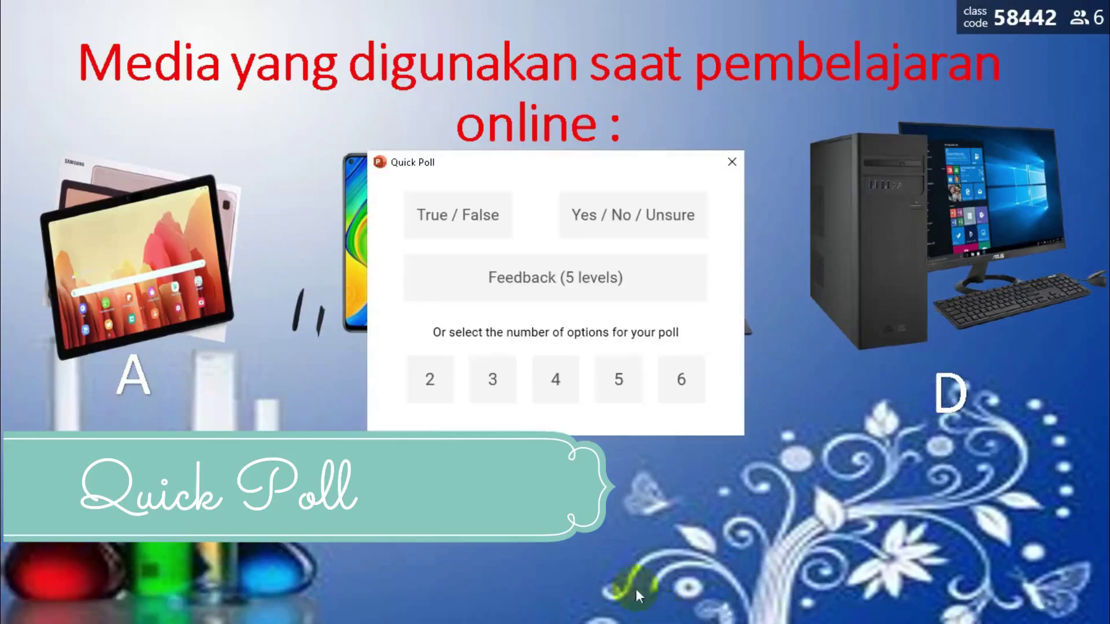
pyautogui.click(555, 380)
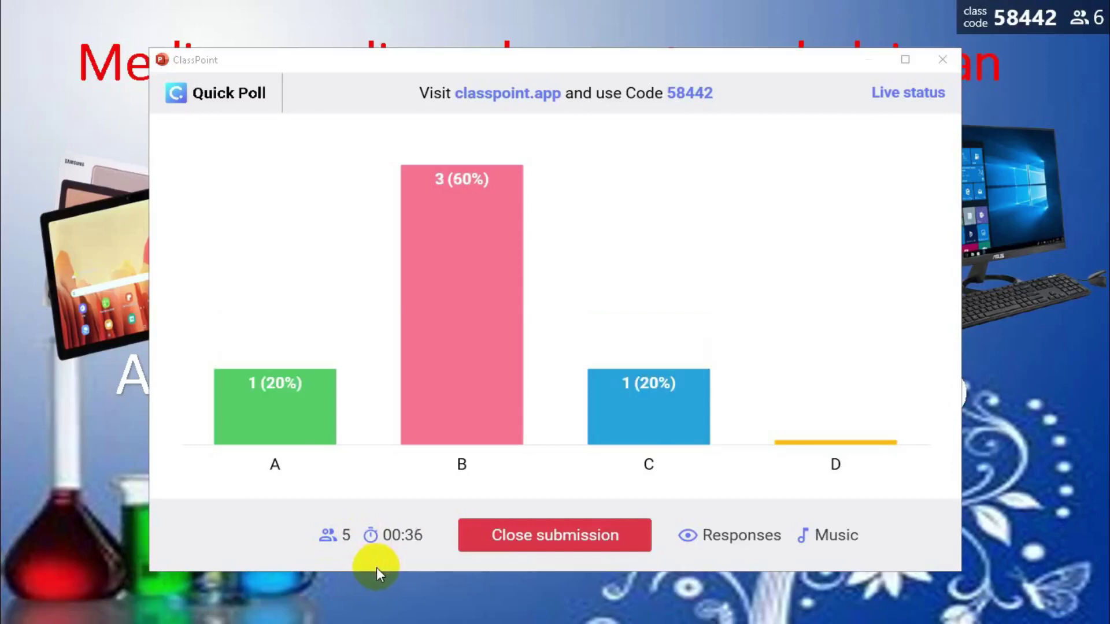
# Step: Mute the music and close submissions for the four-option poll, inserting its results as a slide
pyautogui.click(804, 536)
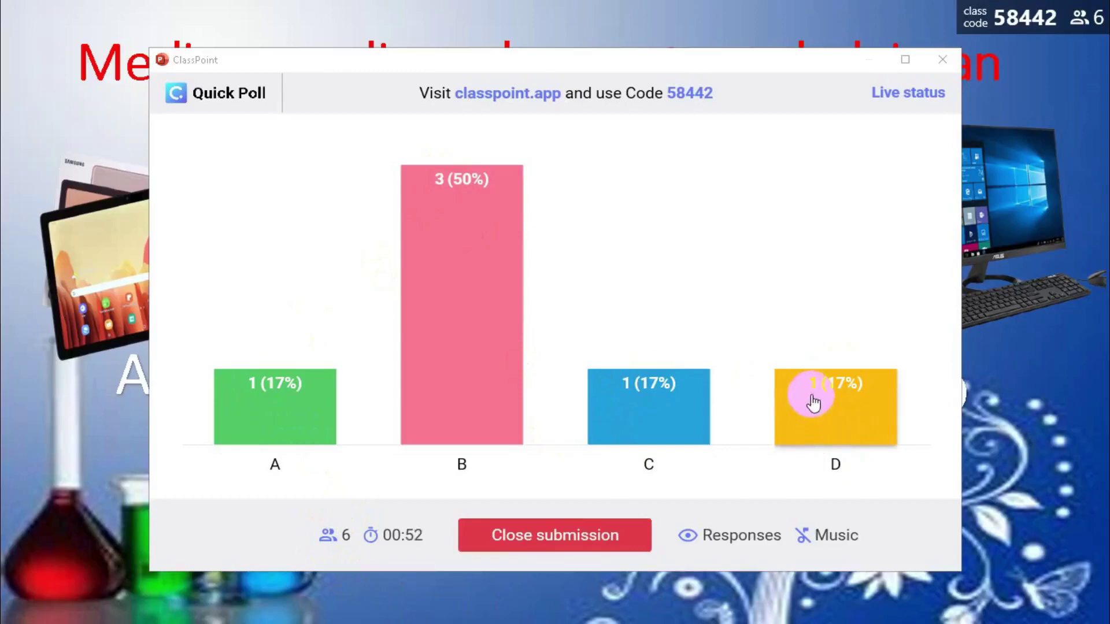
pyautogui.click(569, 539)
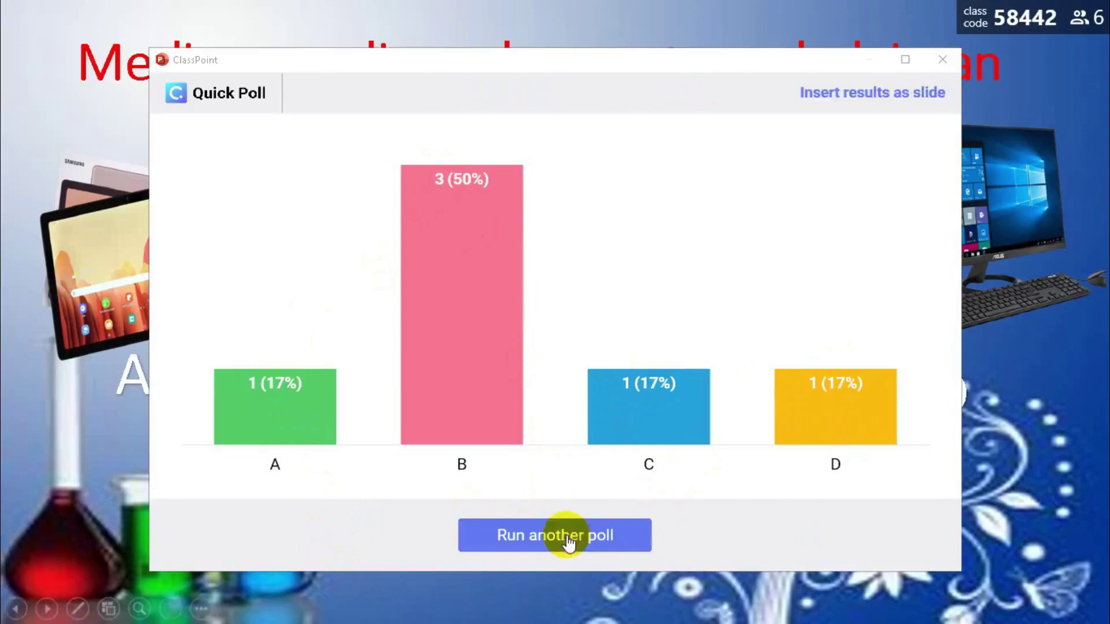
pyautogui.click(894, 95)
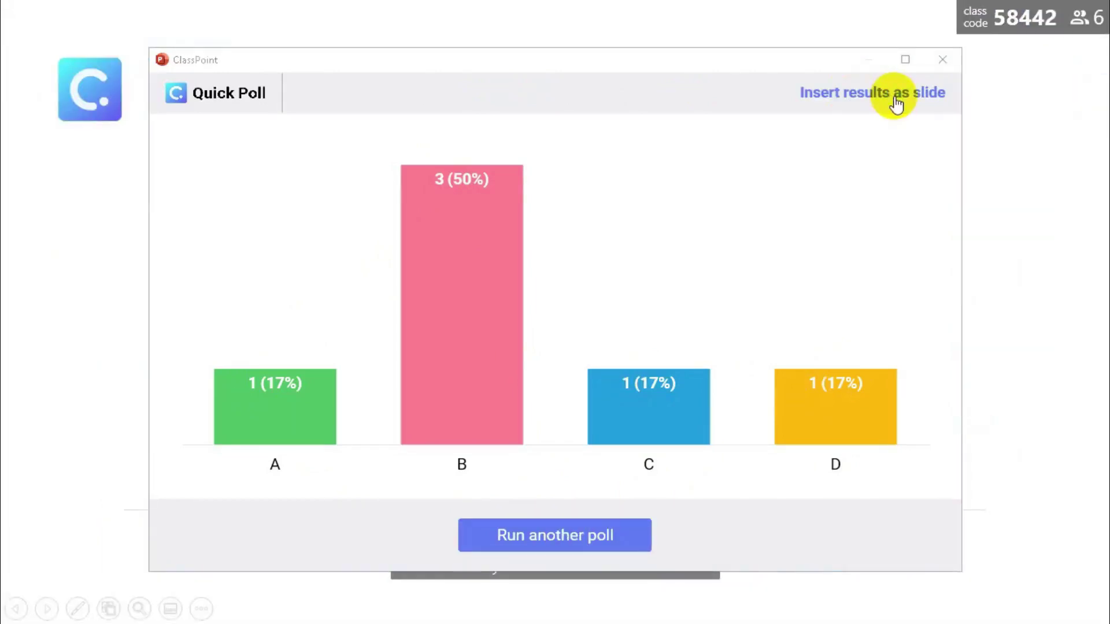
pyautogui.click(939, 60)
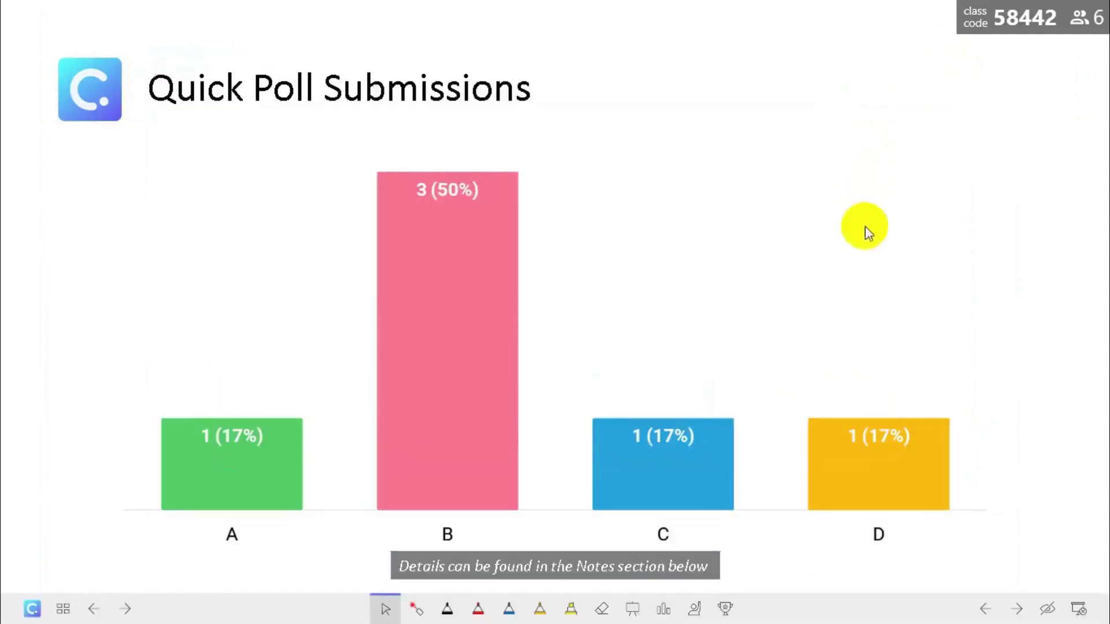
# Step: Run a five-level feedback Quick Poll on the "BAHAN KIMIA ITU BERBAHAYA" slide and turn its music off
pyautogui.click(1035, 504)
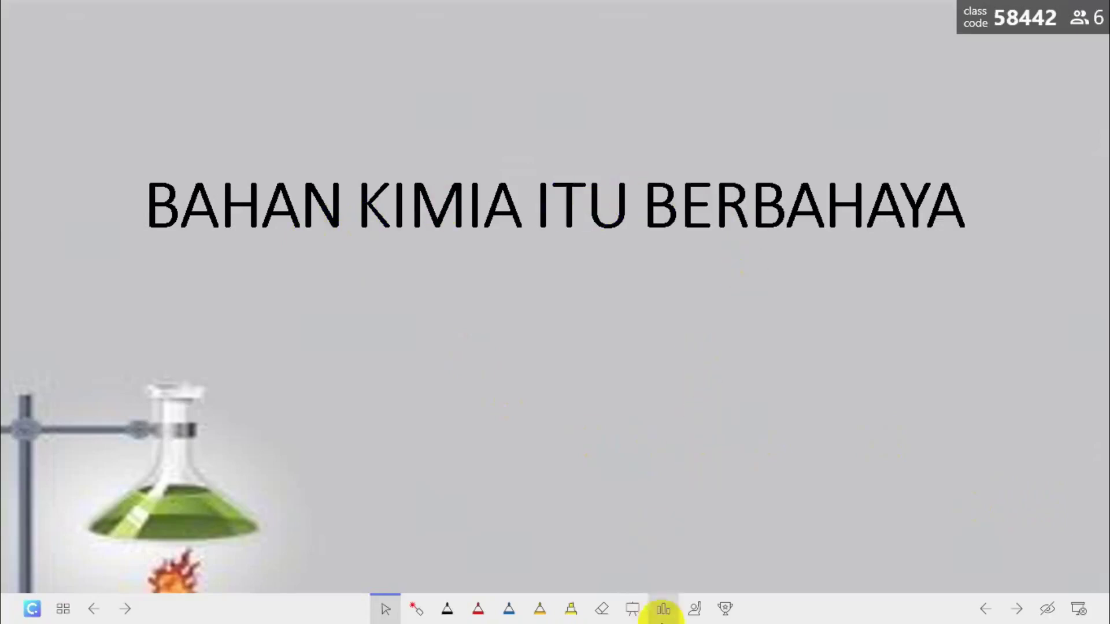
pyautogui.click(663, 609)
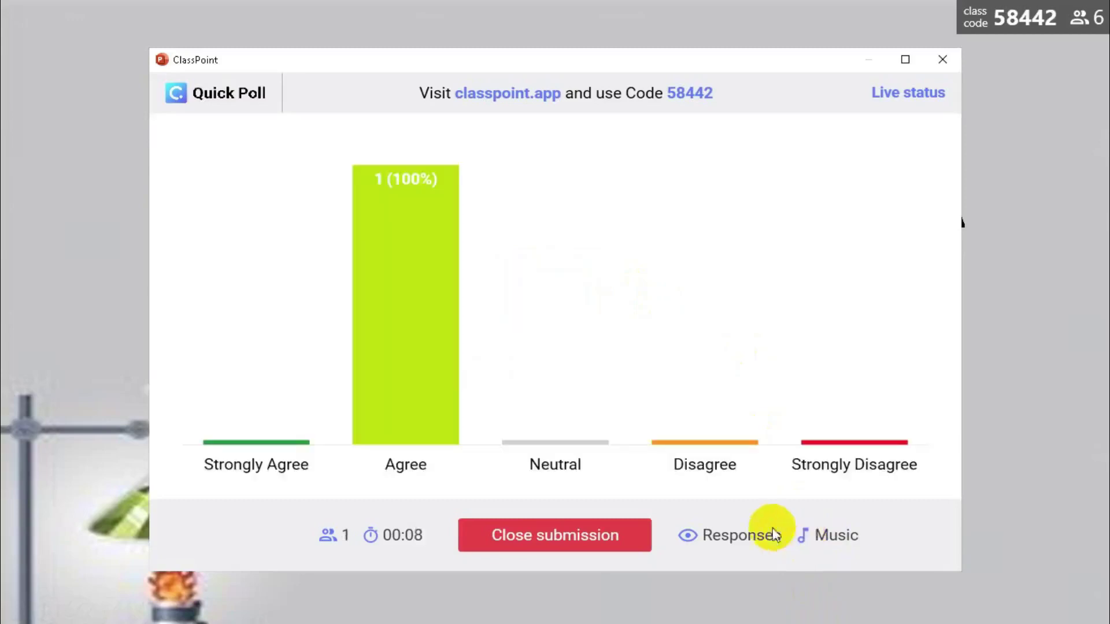
pyautogui.click(388, 422)
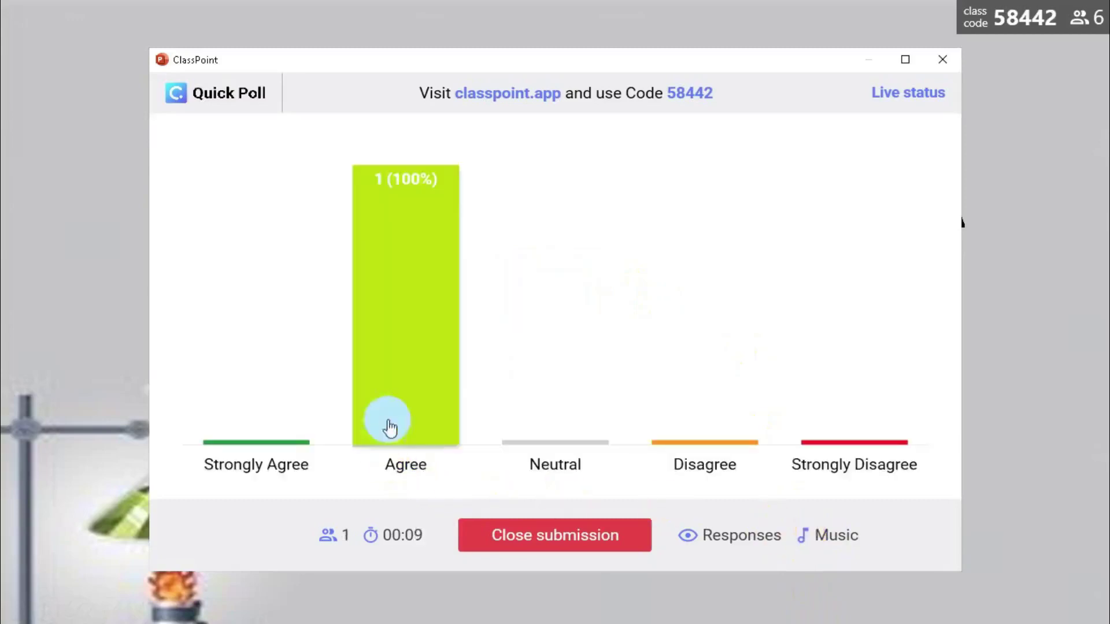
pyautogui.click(803, 538)
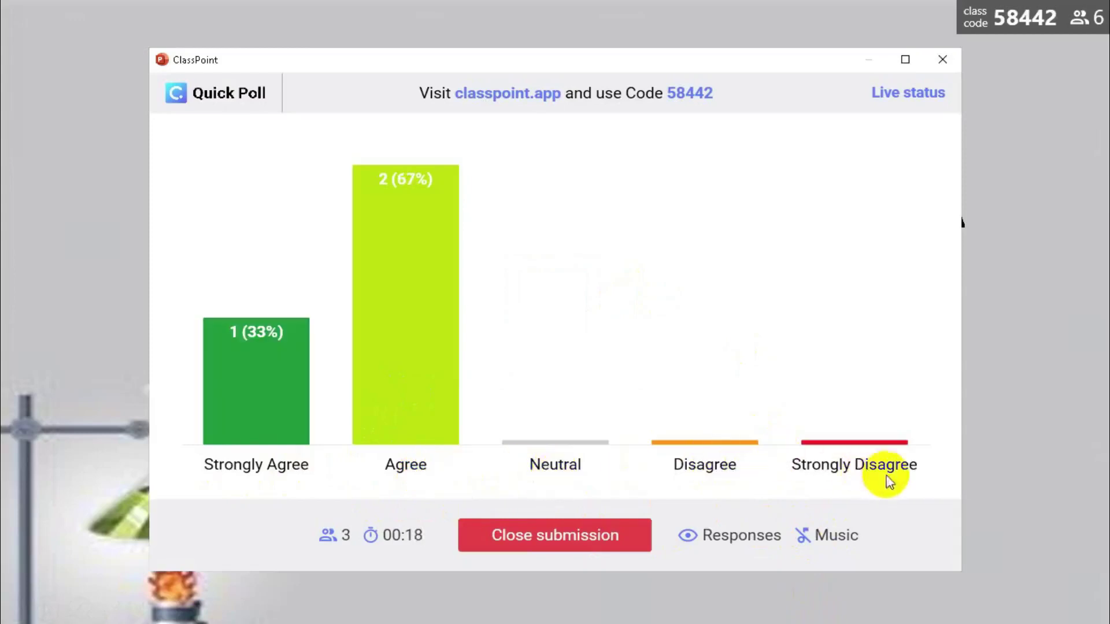
pyautogui.click(805, 541)
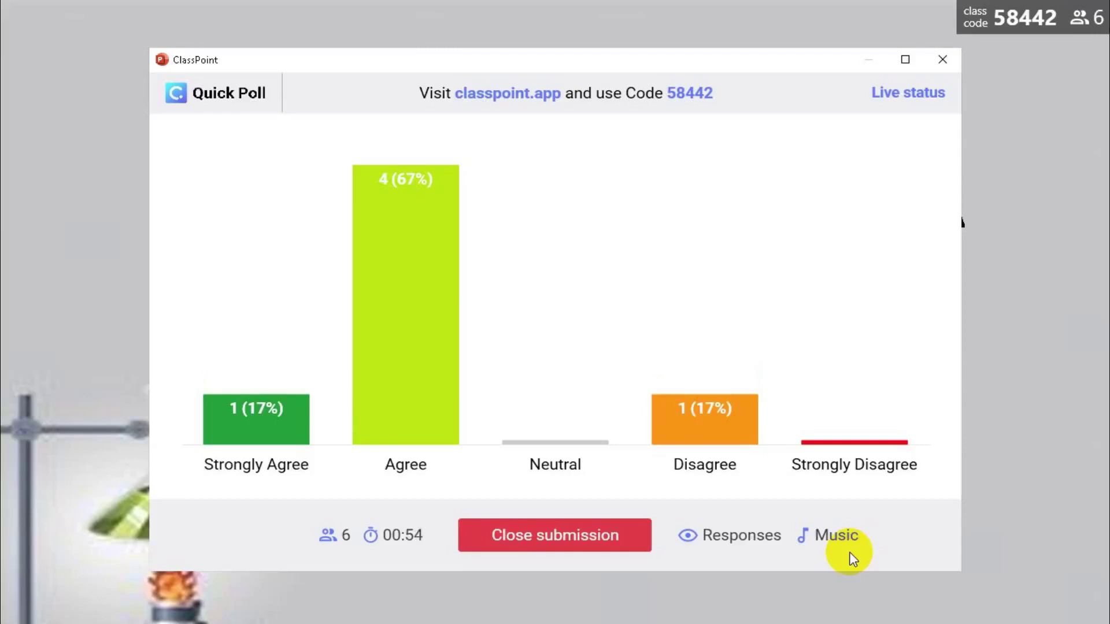
pyautogui.click(801, 537)
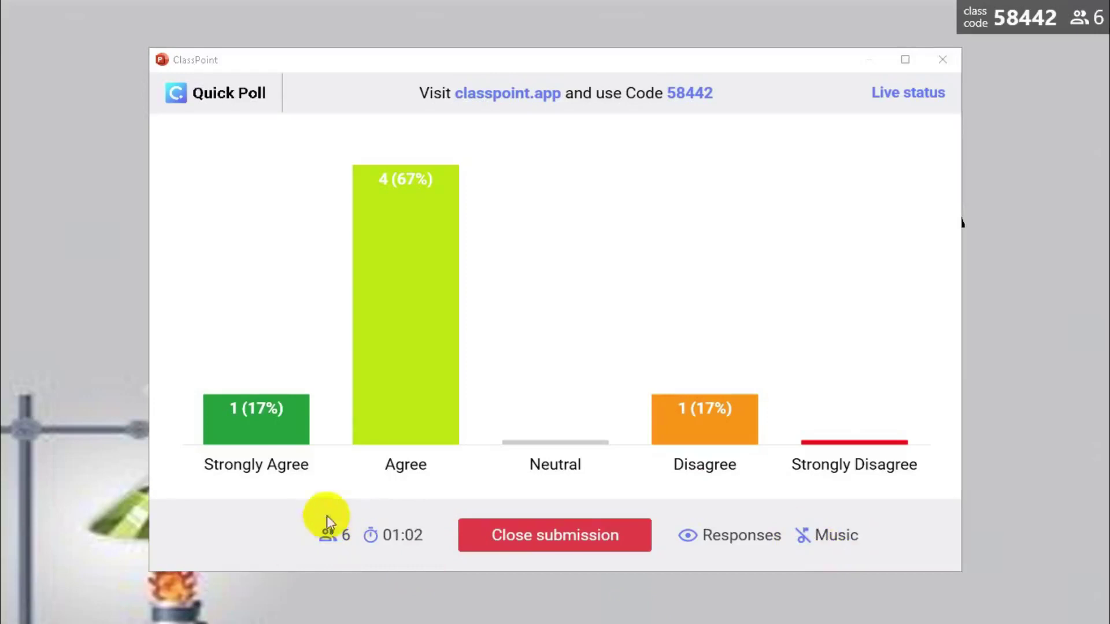
# Step: Close submissions for the feedback poll and insert its results as a slide
pyautogui.click(222, 418)
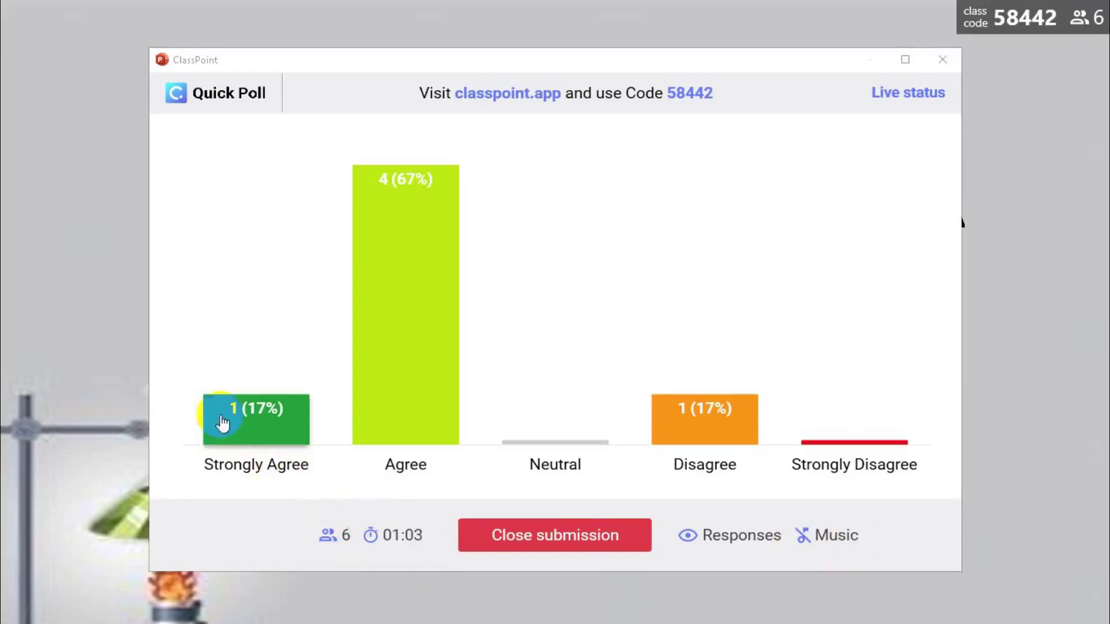
pyautogui.click(272, 414)
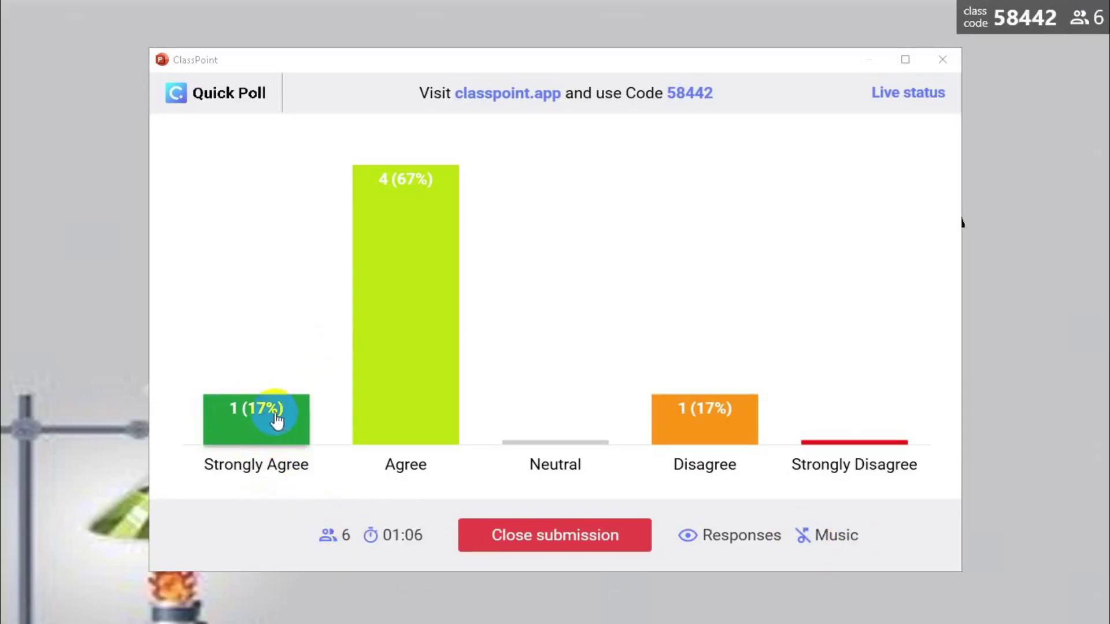
pyautogui.click(409, 185)
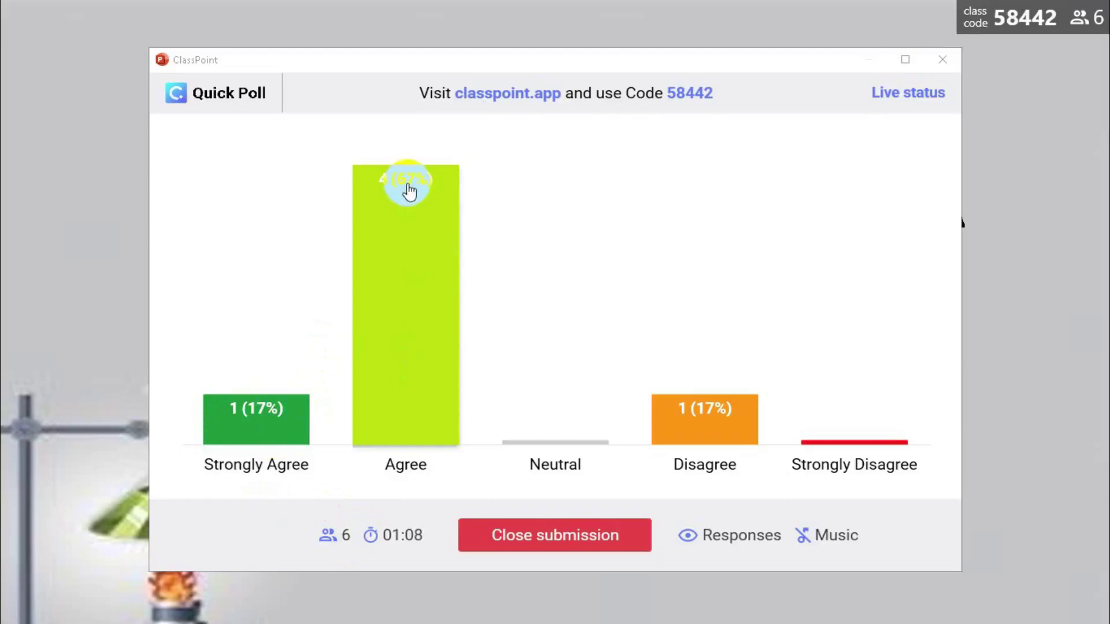
pyautogui.click(680, 401)
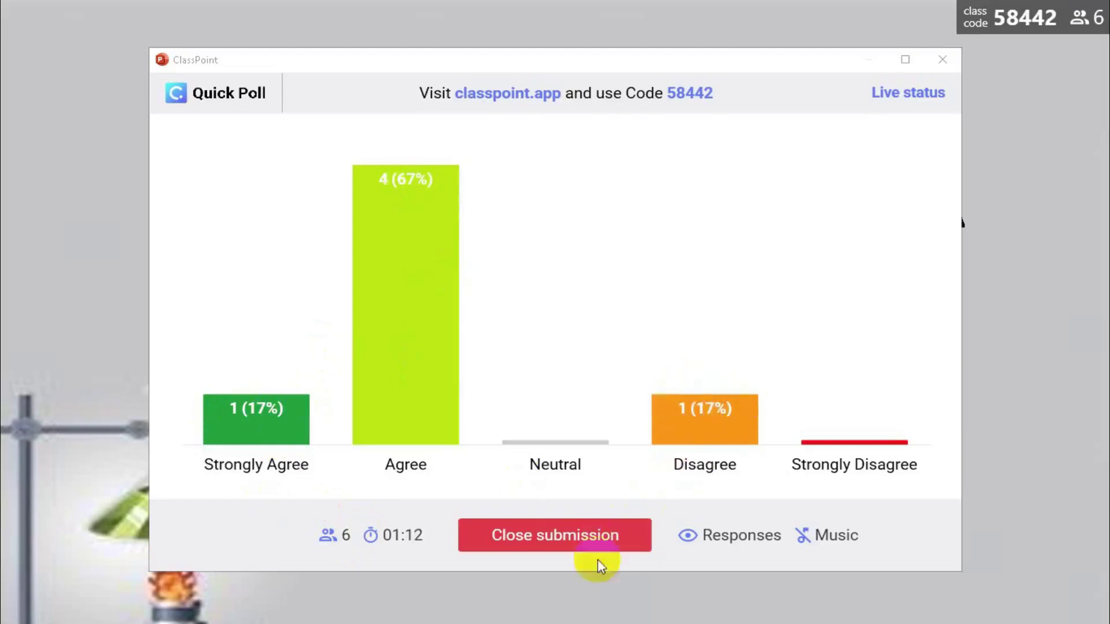
pyautogui.click(527, 540)
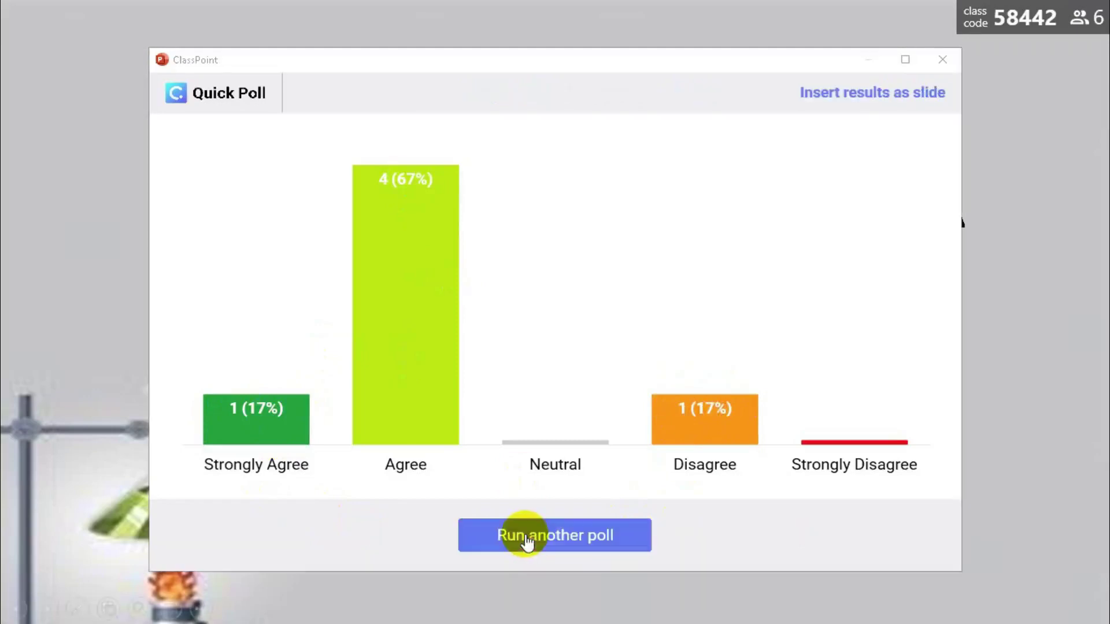
pyautogui.click(865, 94)
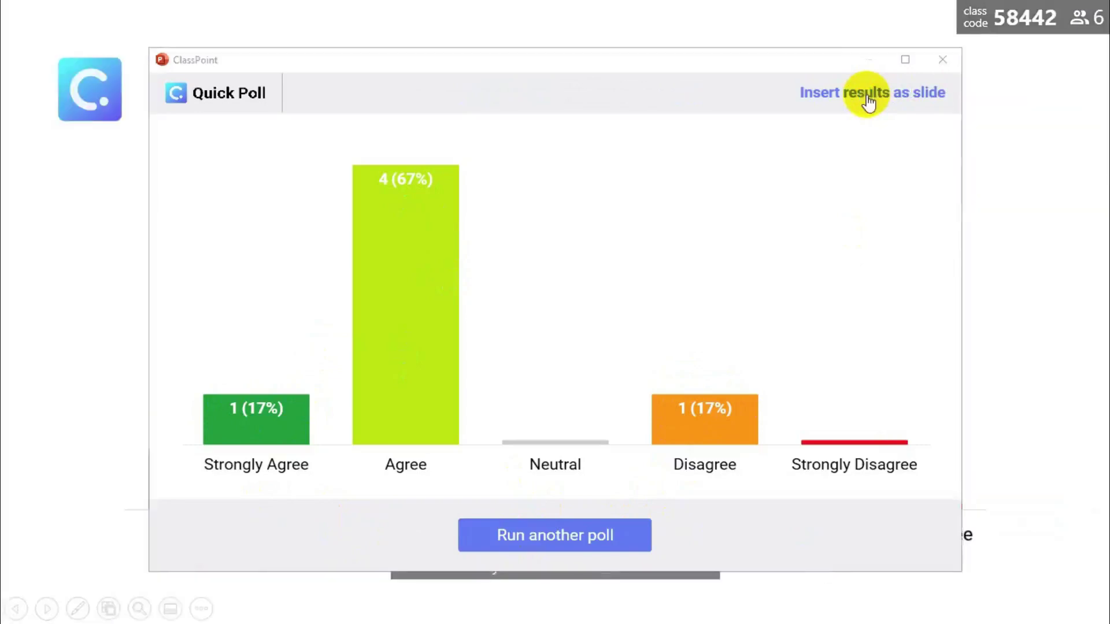
pyautogui.click(941, 60)
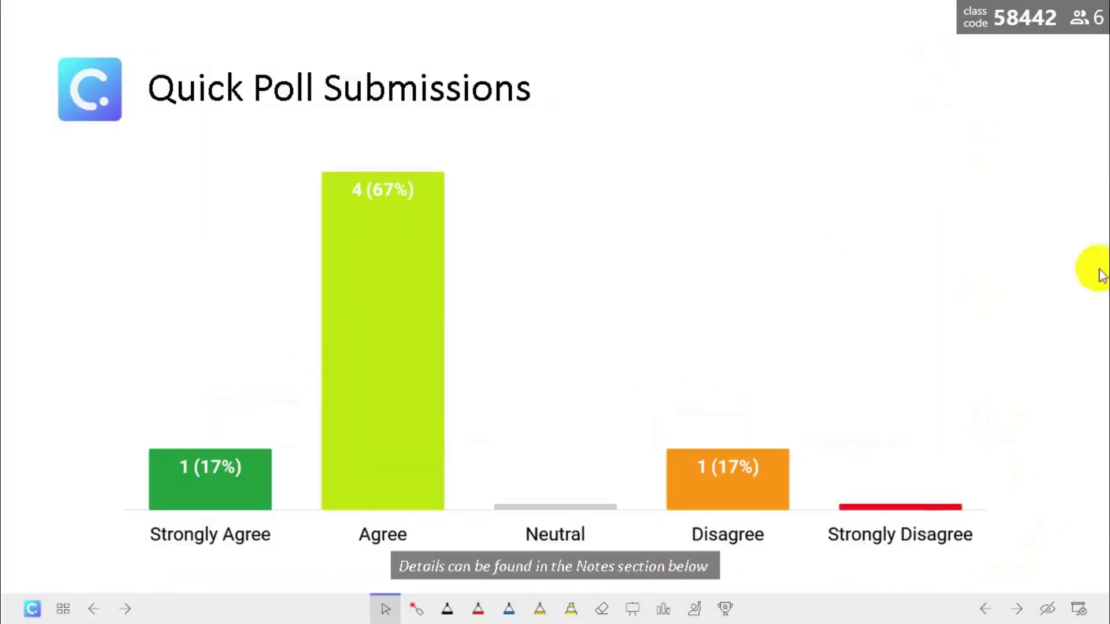
# Step: End the slide show and return to the presentation editing view
pyautogui.rightClick(1017, 566)
pyautogui.click(958, 548)
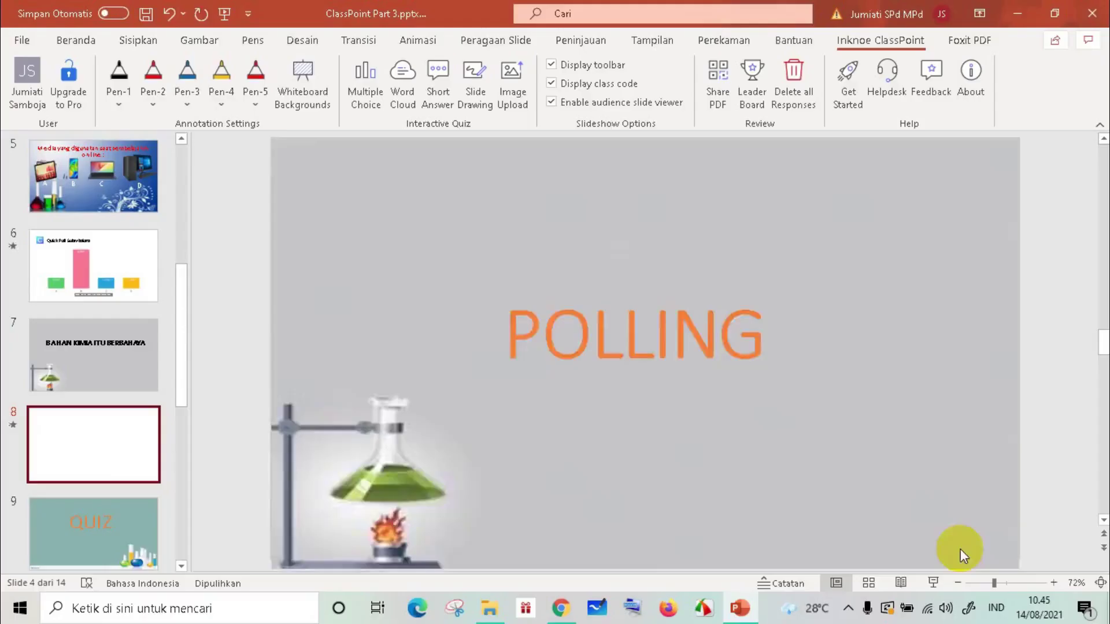
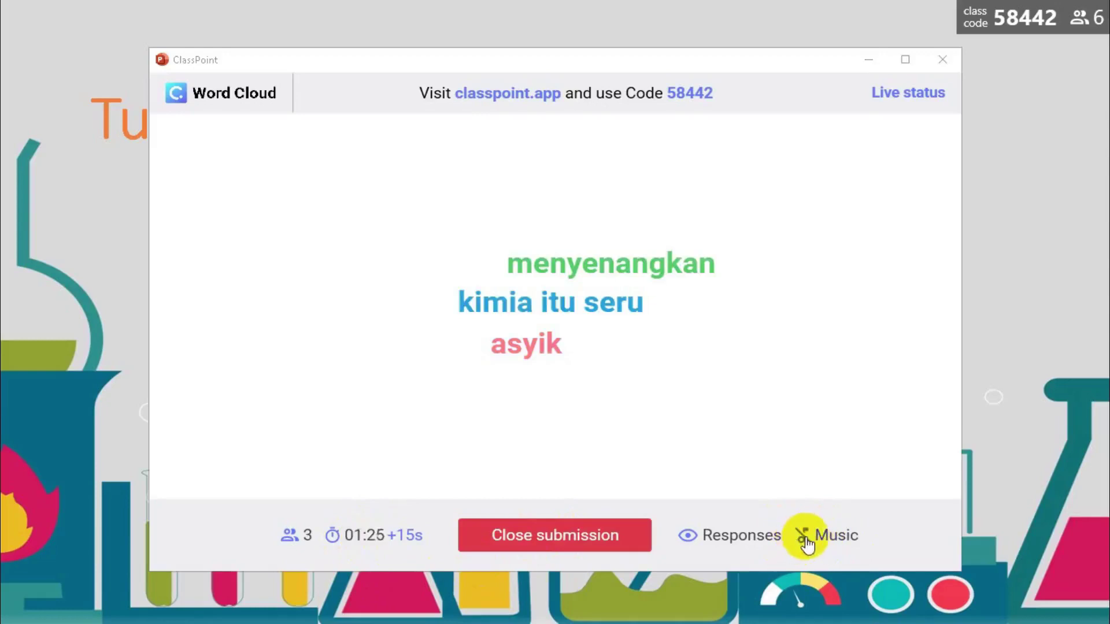
# Step: Mute the Word Cloud activity's music and check how many times each word was submitted
pyautogui.click(805, 541)
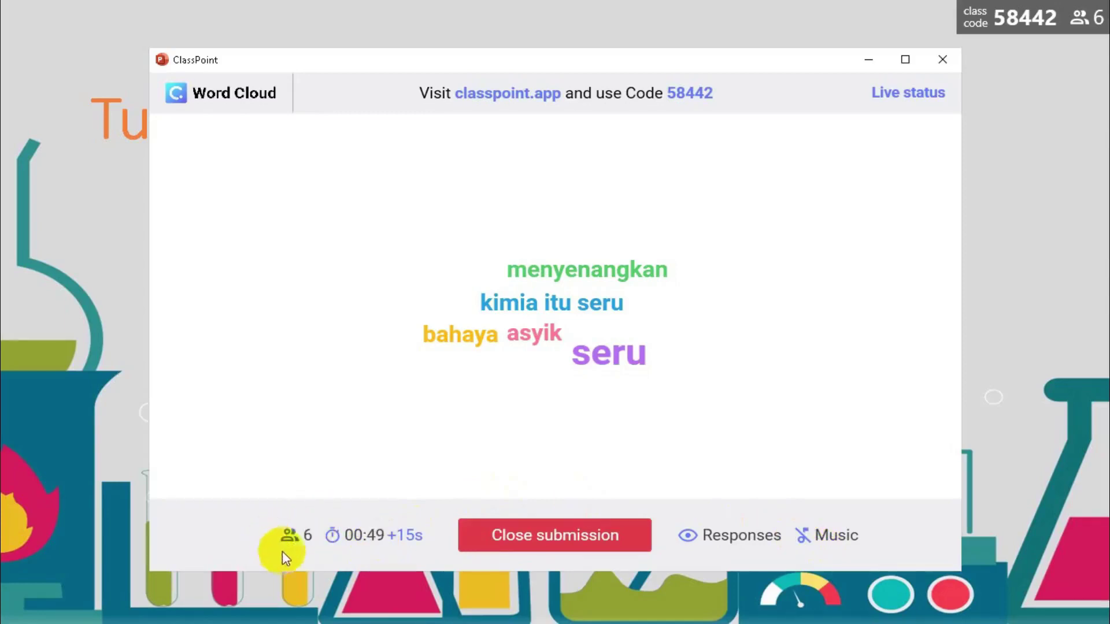
pyautogui.click(401, 591)
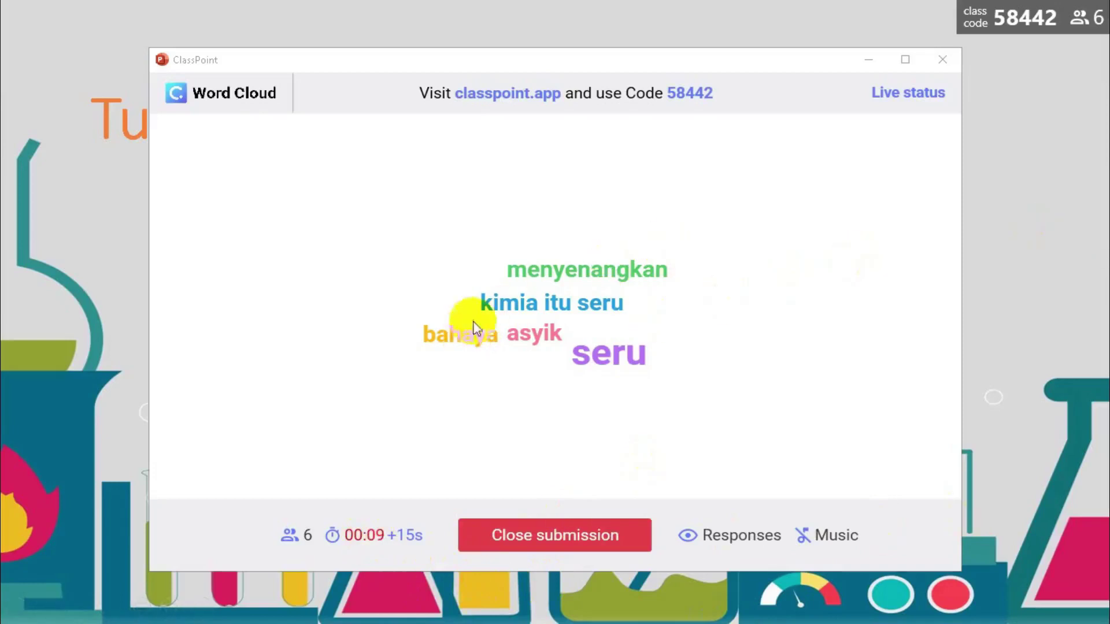
pyautogui.moveTo(587, 272)
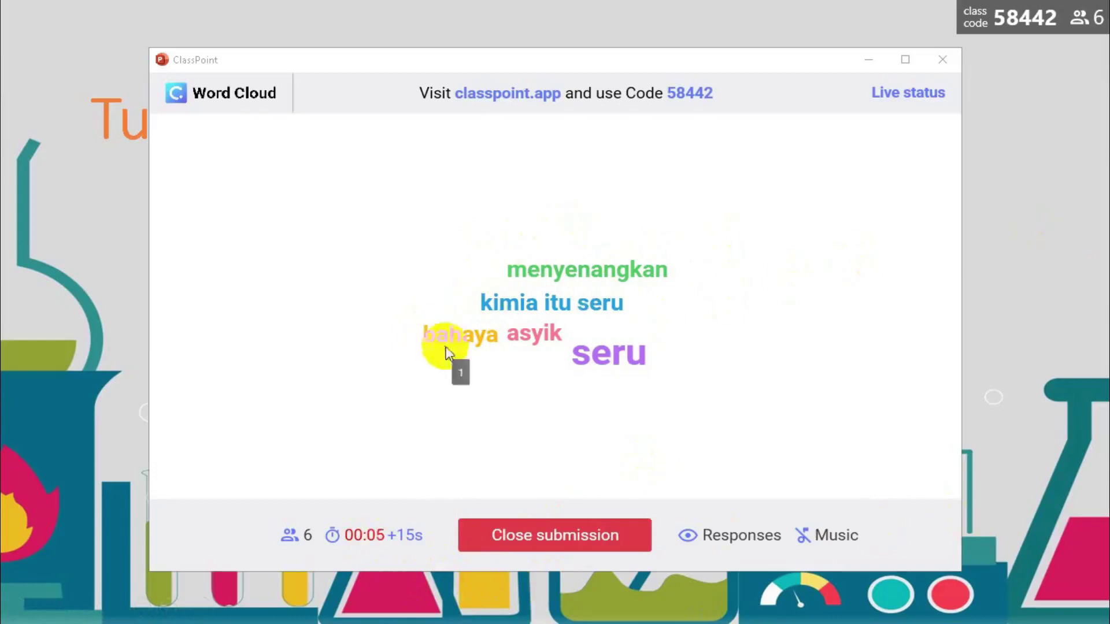
pyautogui.moveTo(533, 283)
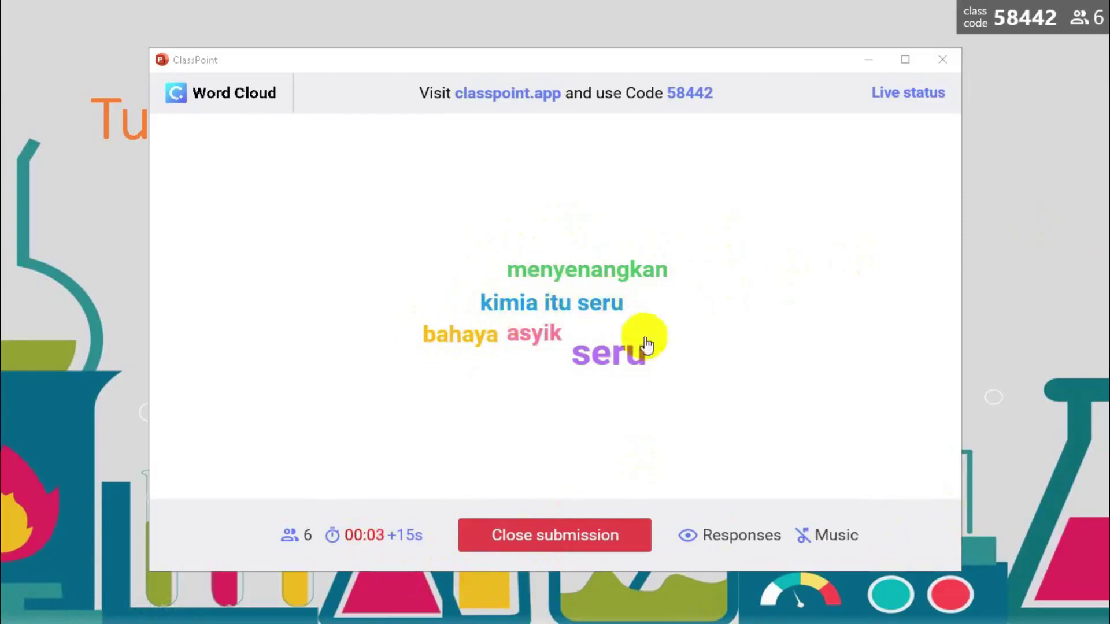
pyautogui.moveTo(607, 370)
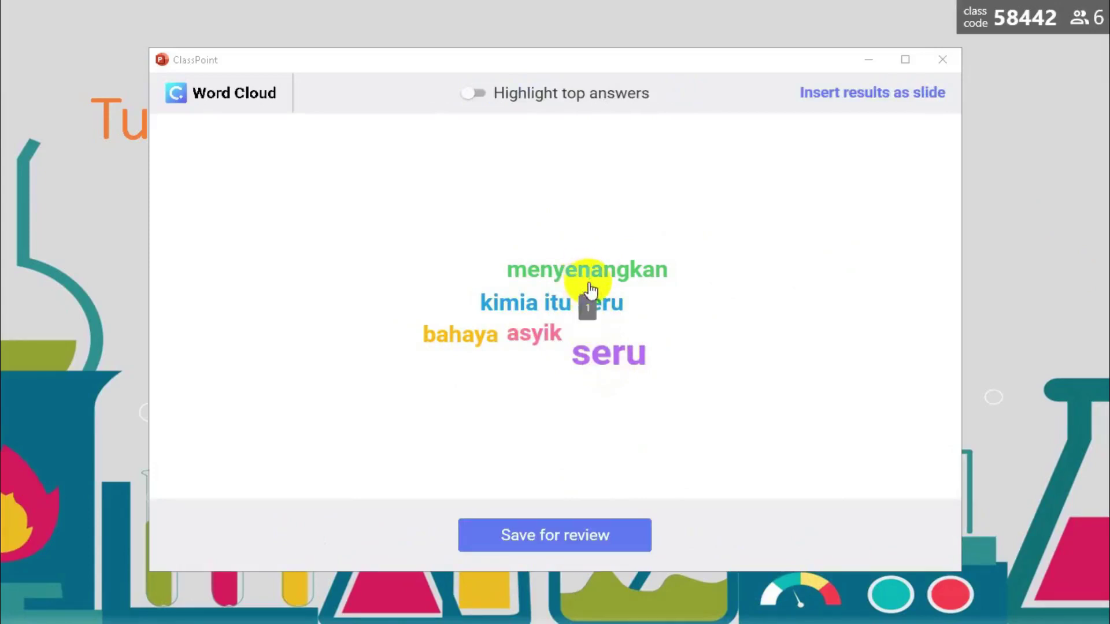
pyautogui.moveTo(550, 305)
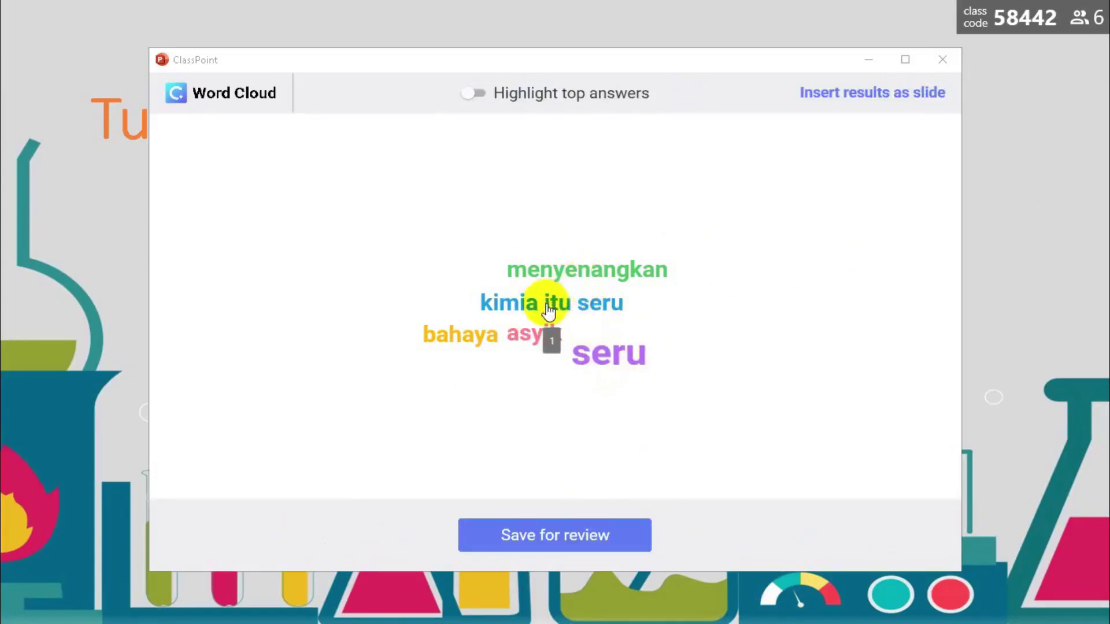
pyautogui.moveTo(468, 347)
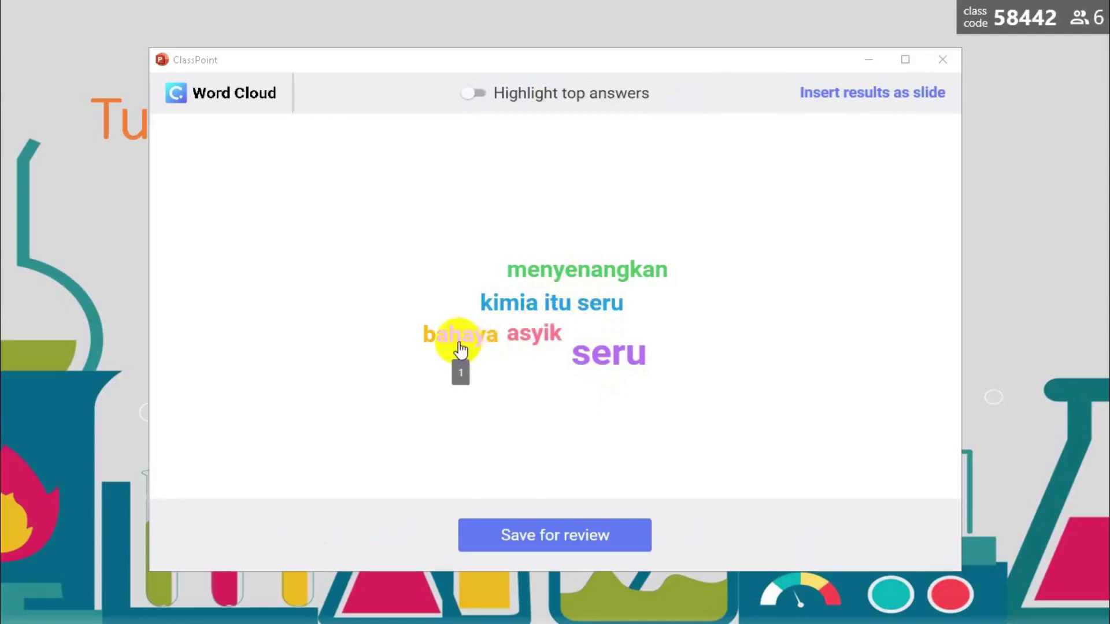
pyautogui.moveTo(538, 342)
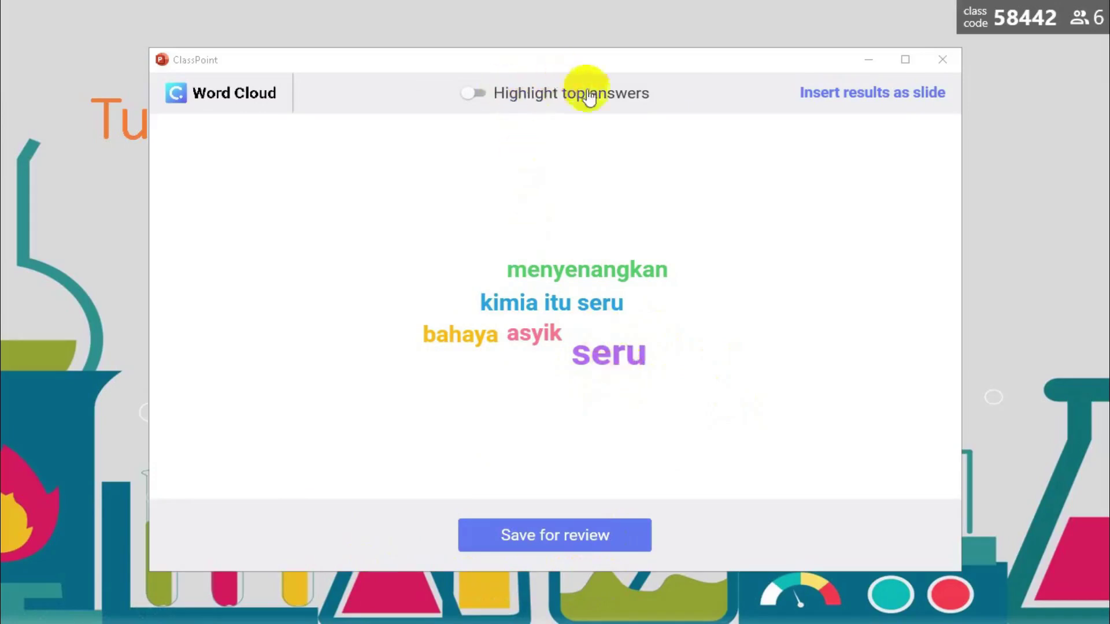
# Step: Highlight the top answers in the word cloud, and turn the highlighting off again
pyautogui.click(475, 94)
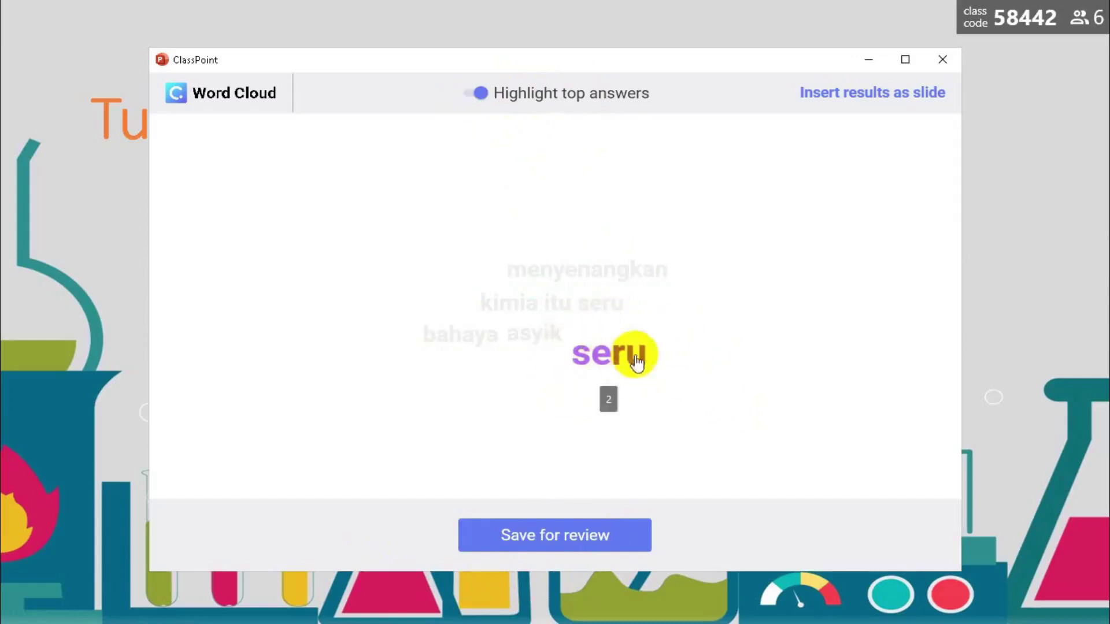
pyautogui.click(478, 95)
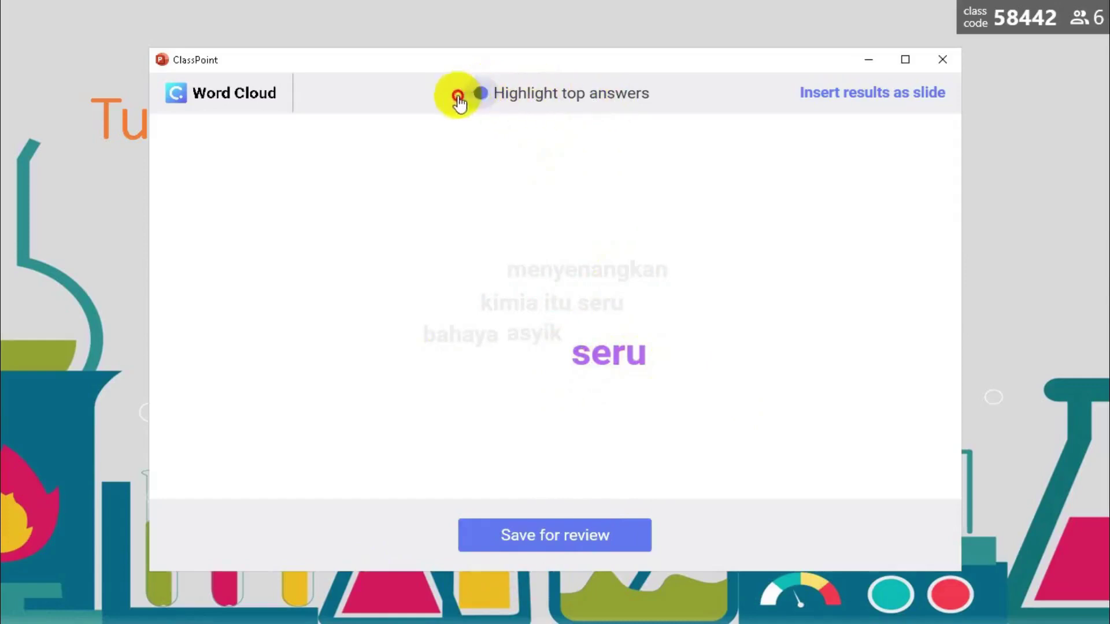
pyautogui.click(466, 99)
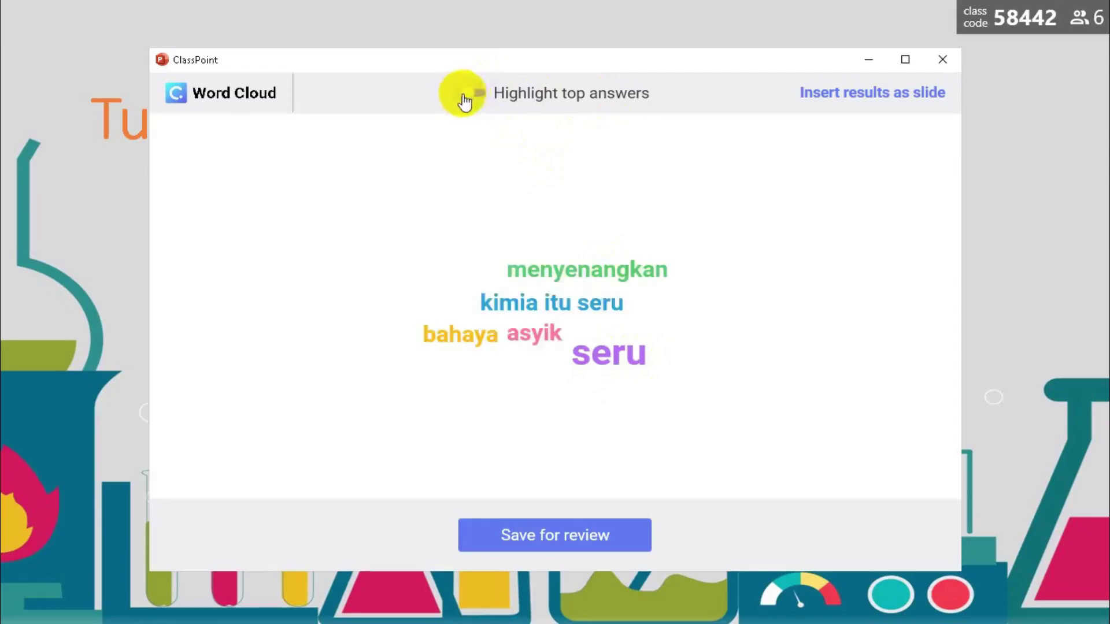
# Step: Save the word cloud responses on the "Tuliskan Sesuatu tentang Kimia" slide for review
pyautogui.click(756, 620)
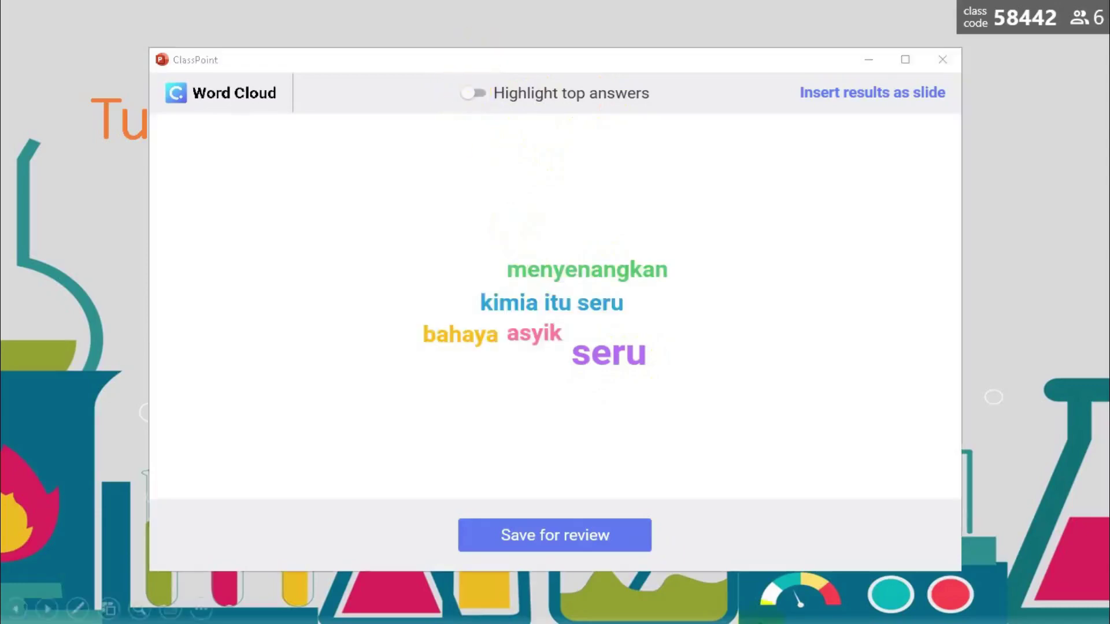
pyautogui.click(556, 536)
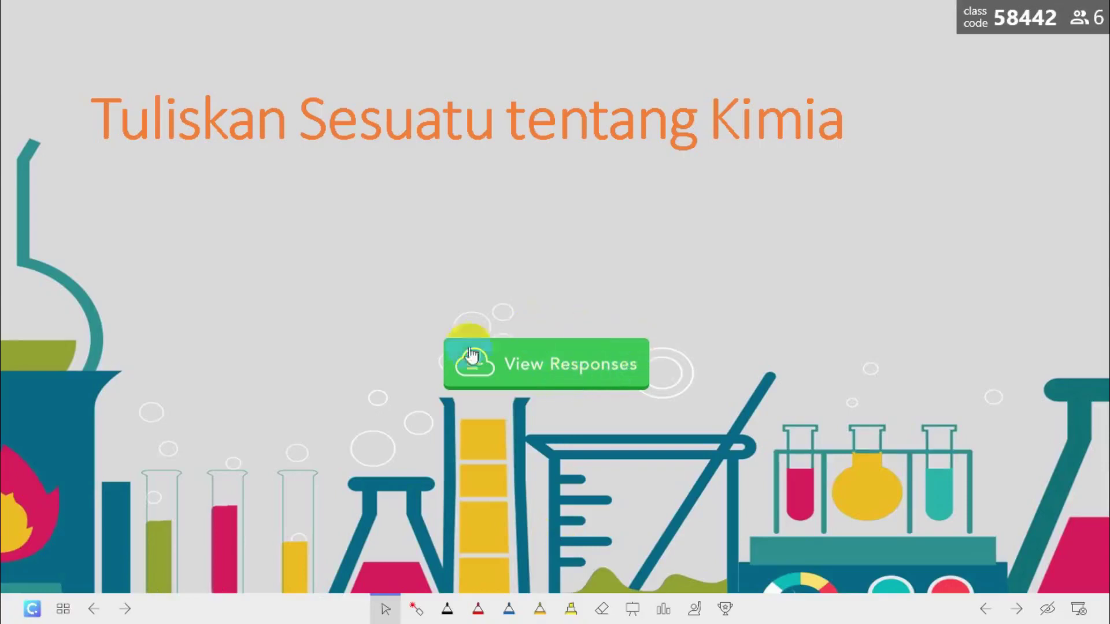
# Step: End the slide show from the "Tuliskan Sesuatu tentang Kimia" slide and return to editing the presentation
pyautogui.rightClick(963, 430)
pyautogui.click(870, 416)
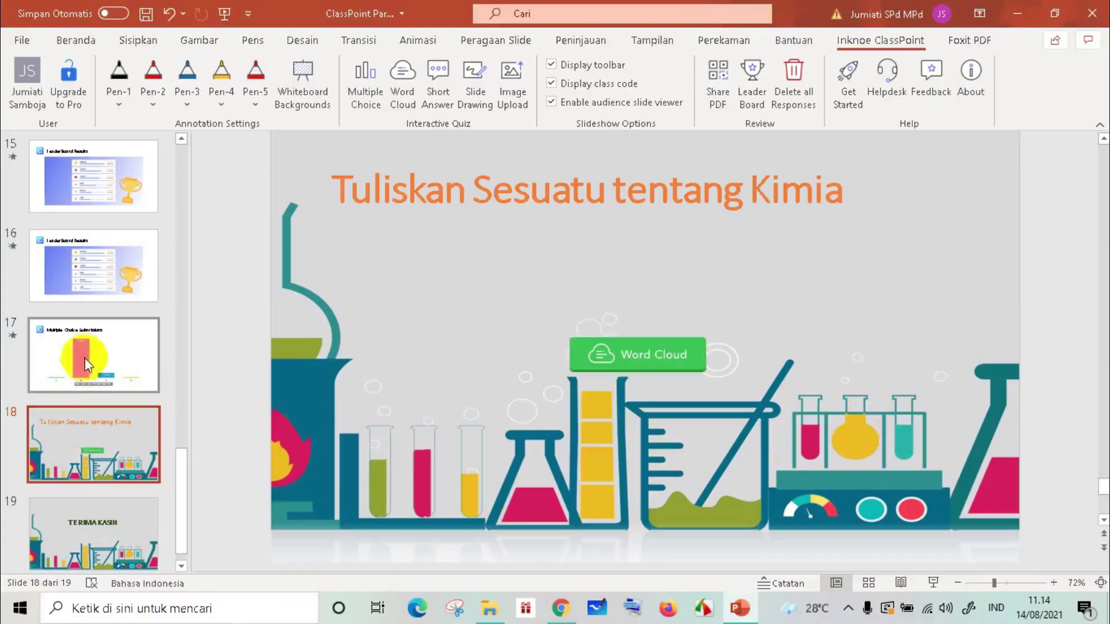
pyautogui.scroll(-1, 85, 379)
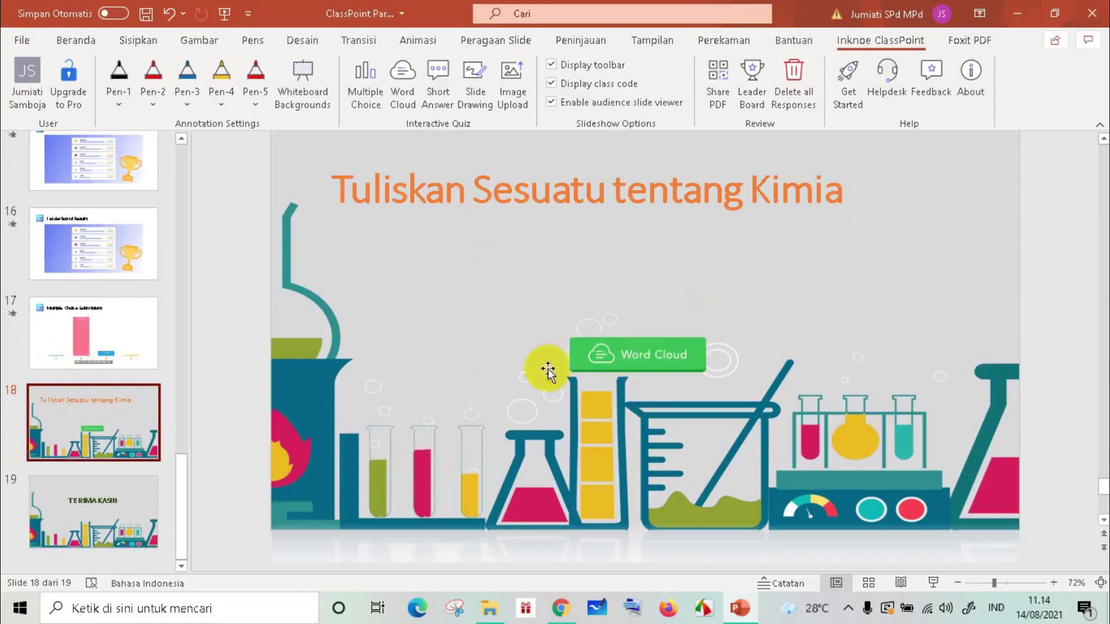
# Step: View the saved responses of the Word Cloud question on slide 18 and insert the results as a slide
pyautogui.click(645, 355)
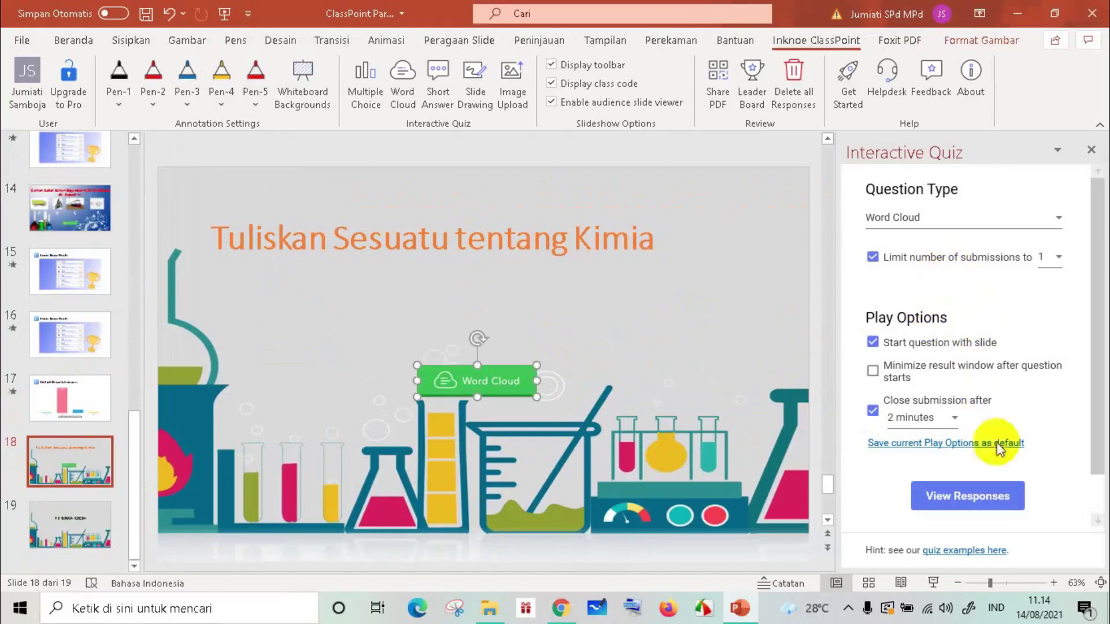
pyautogui.click(962, 505)
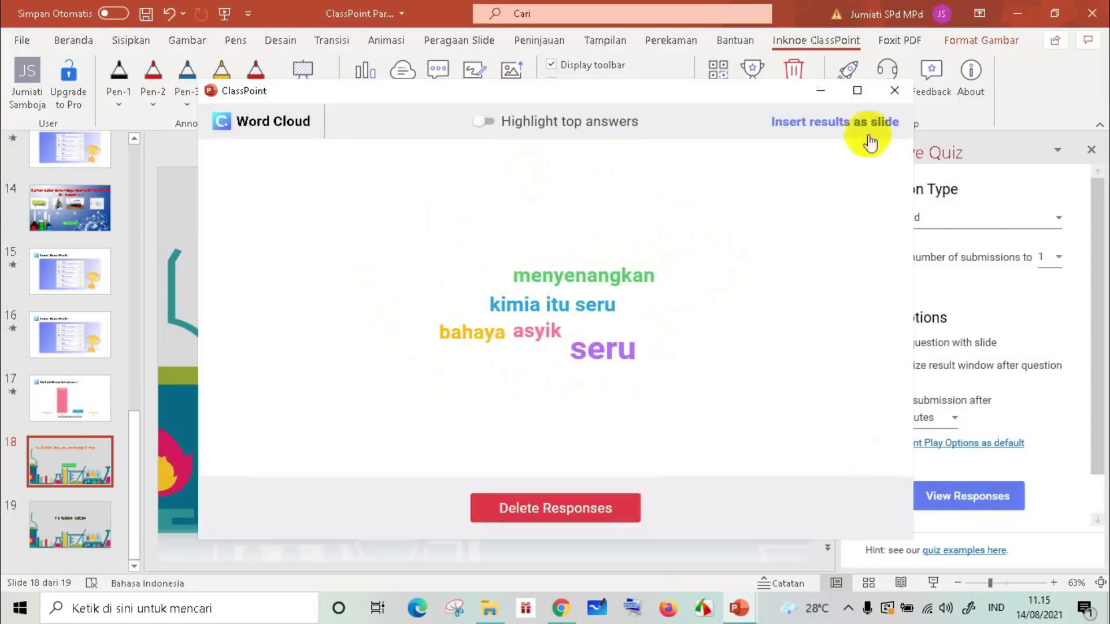
pyautogui.click(819, 124)
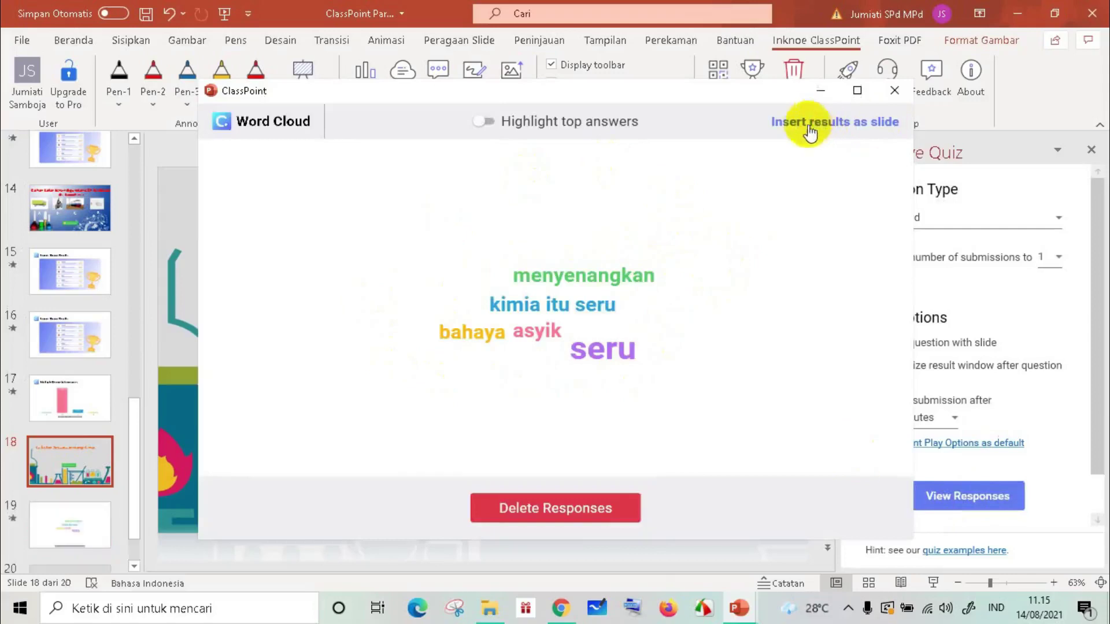
pyautogui.click(895, 90)
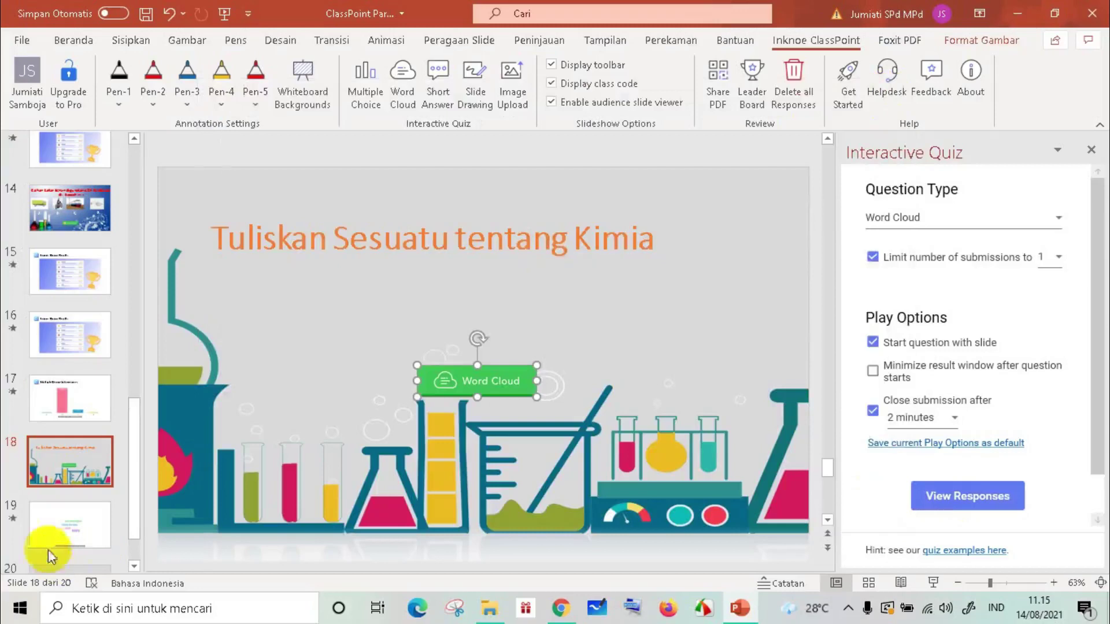
# Step: Open the inserted word cloud results on slide 19 and look back through the preceding slides
pyautogui.click(50, 497)
pyautogui.scroll(-1, 50, 497)
pyautogui.click(72, 481)
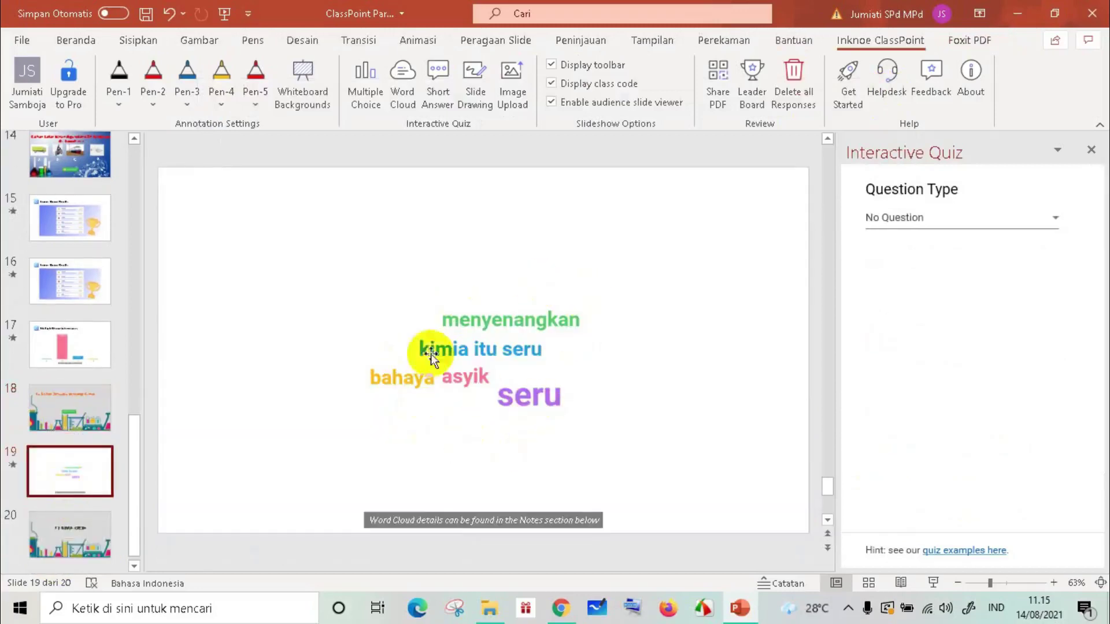
pyautogui.scroll(1, 18, 414)
pyautogui.scroll(3, 88, 346)
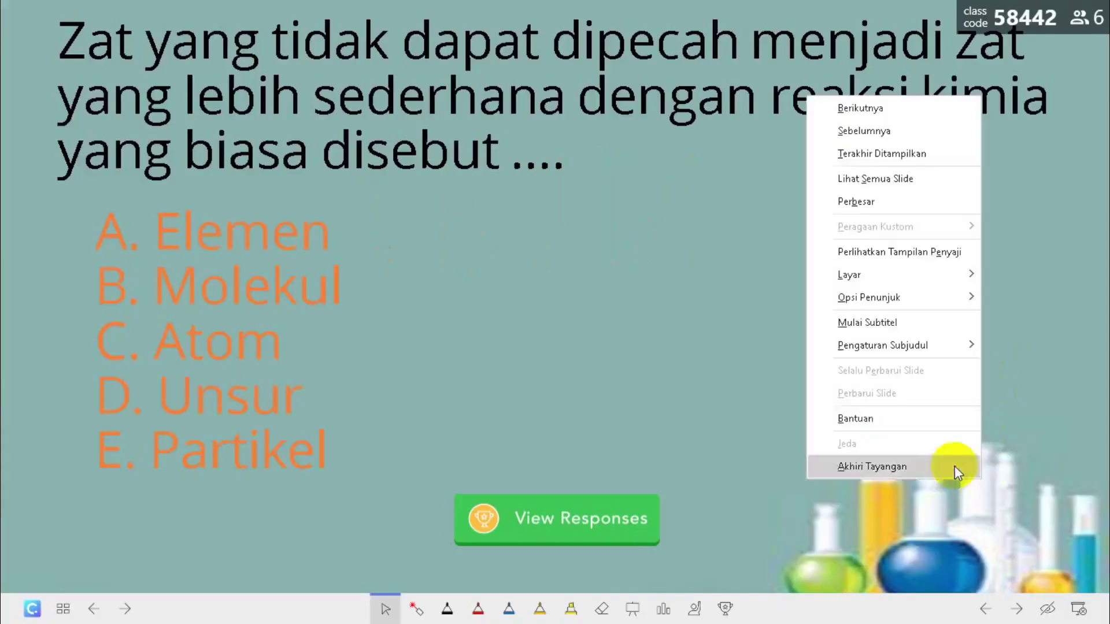
# Step: End the slide show on the multiple-choice question and go back to slide 2 to review the saved annotation and result slides
pyautogui.click(873, 466)
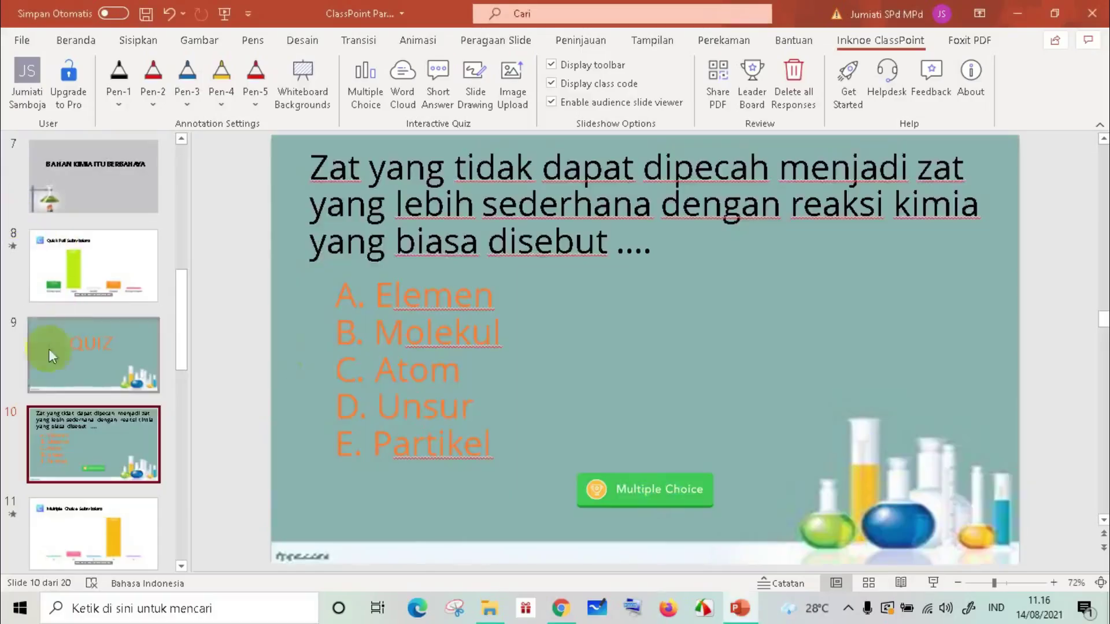
pyautogui.scroll(5, 77, 394)
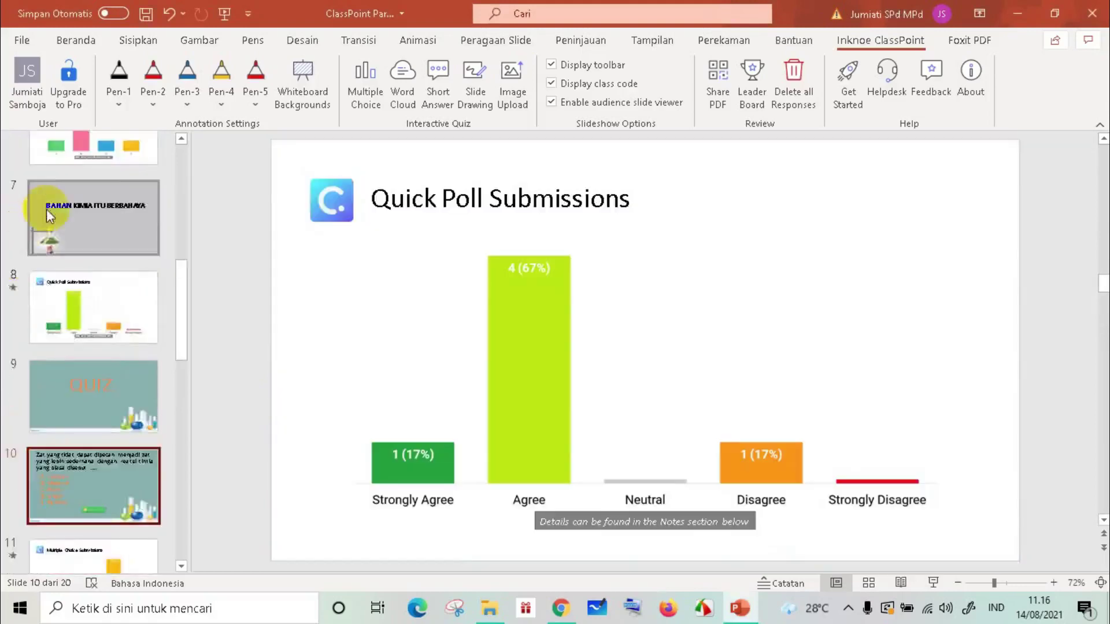
pyautogui.scroll(3, 46, 209)
pyautogui.click(93, 183)
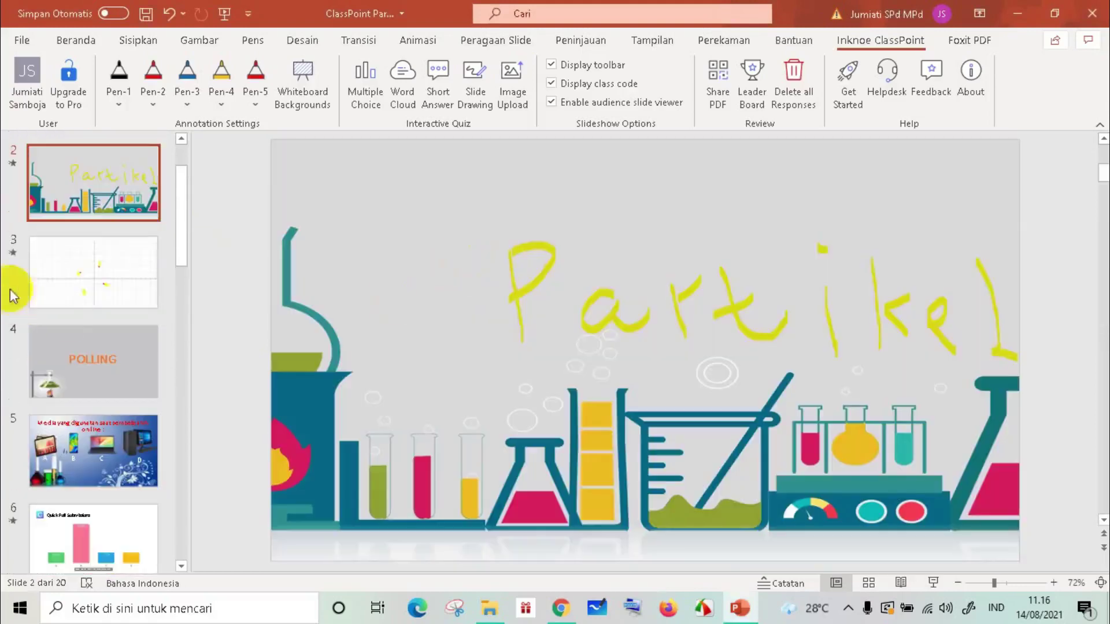
pyautogui.click(65, 336)
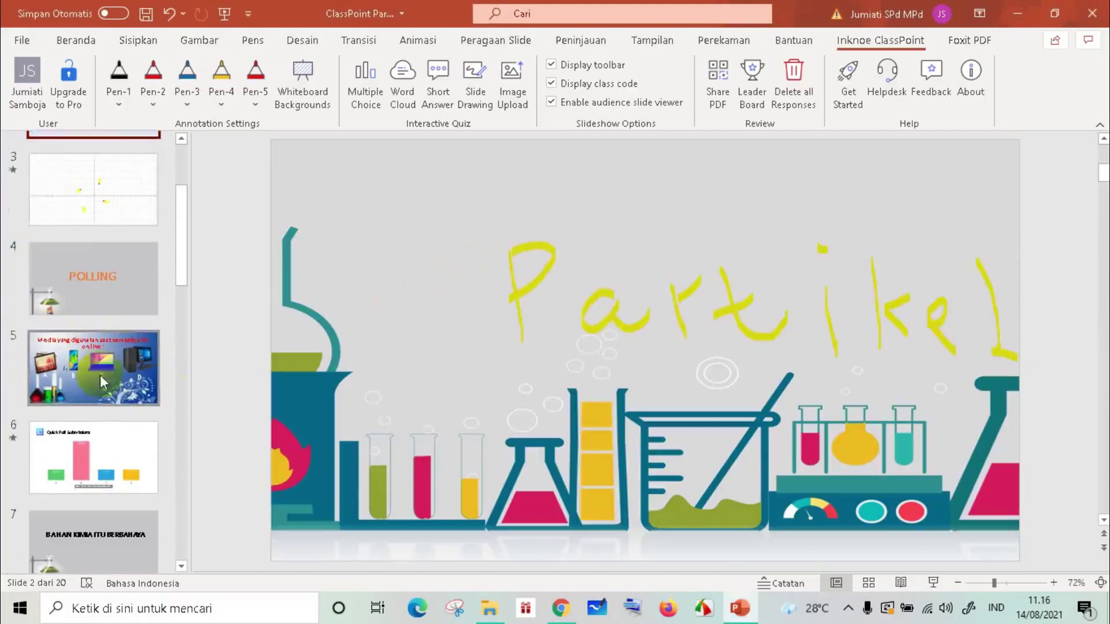